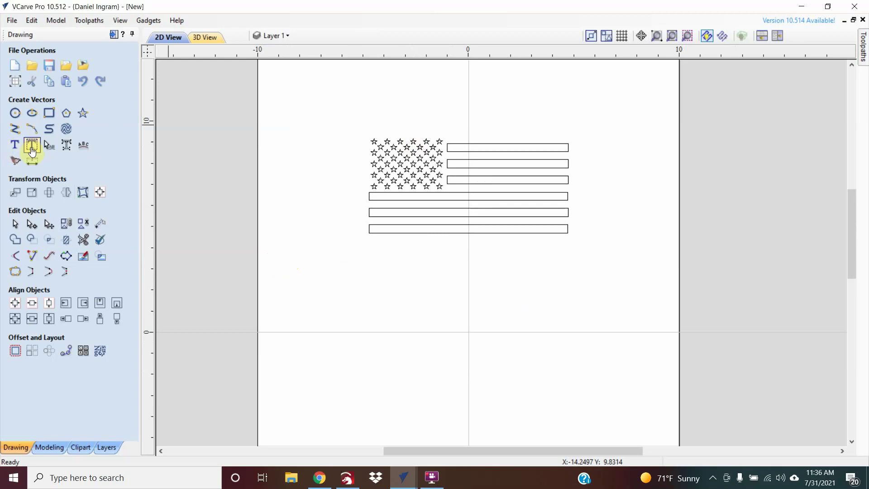
- Draw a five-point wavy curve below the flag and select it
click(50, 131)
click(361, 376)
click(387, 360)
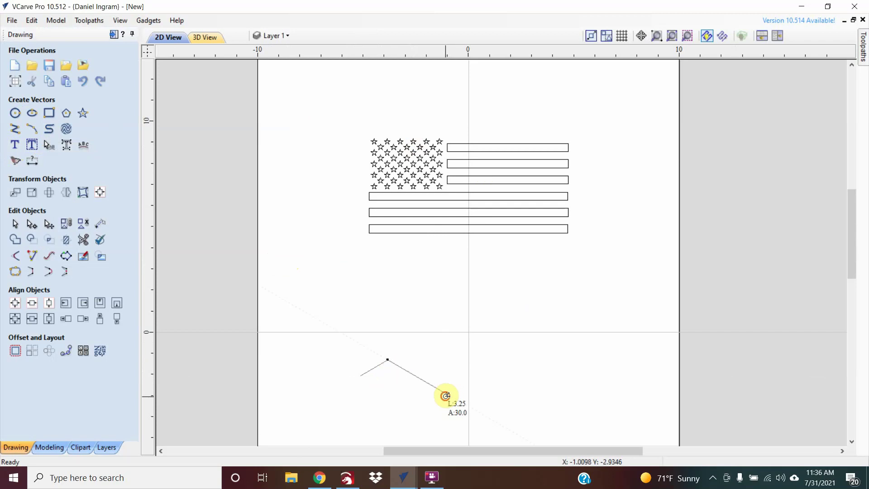
click(490, 394)
click(542, 380)
click(572, 406)
right_click(573, 406)
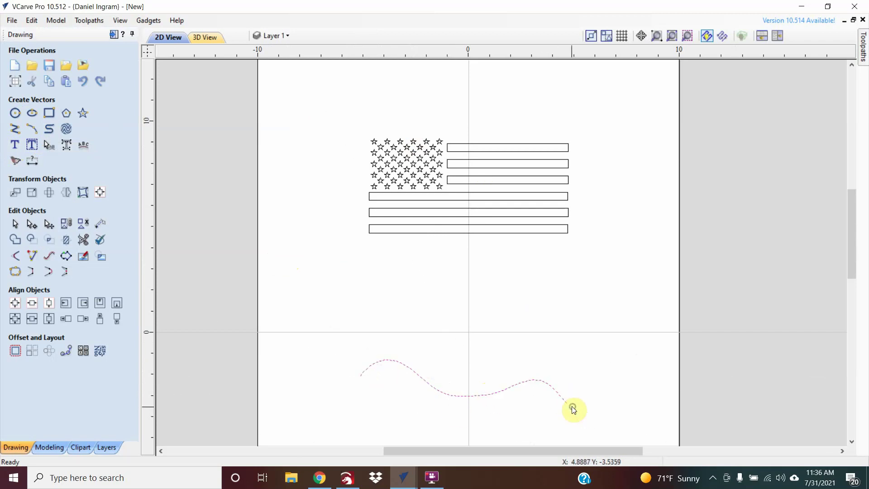
click(443, 393)
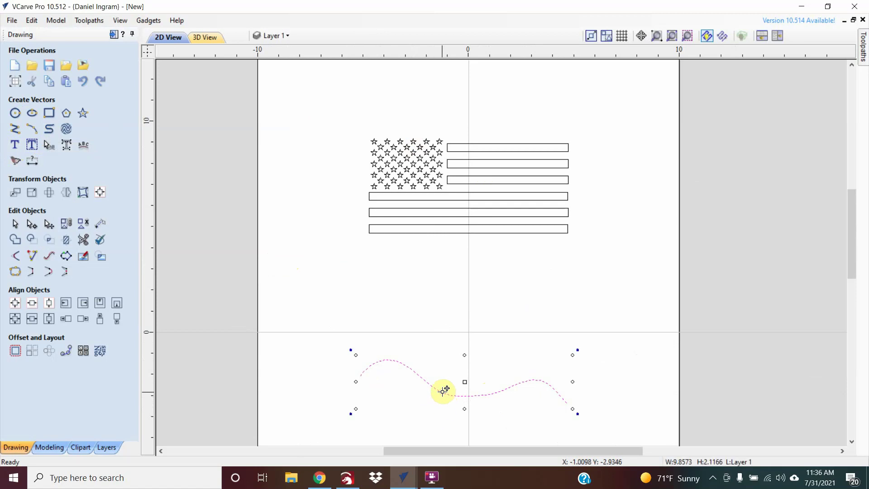
- Copy the wave curve up under the flag, then select the flag and both curves
drag(443, 391, 443, 284)
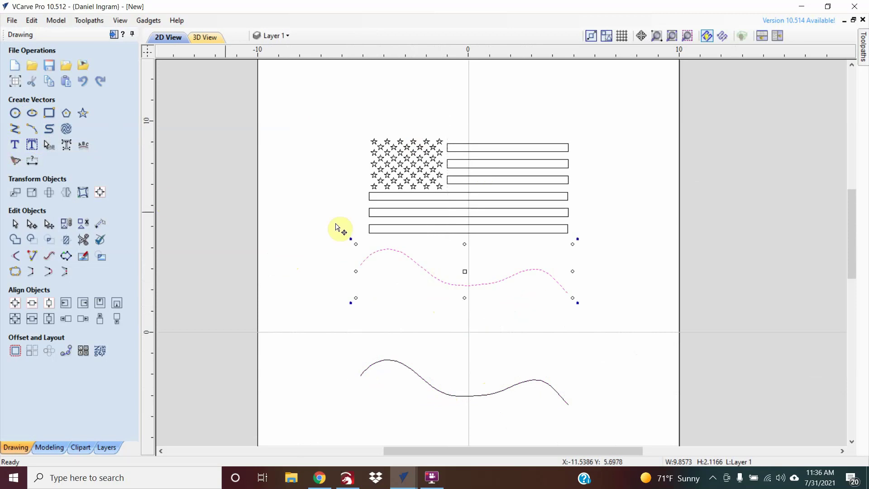
click(406, 227)
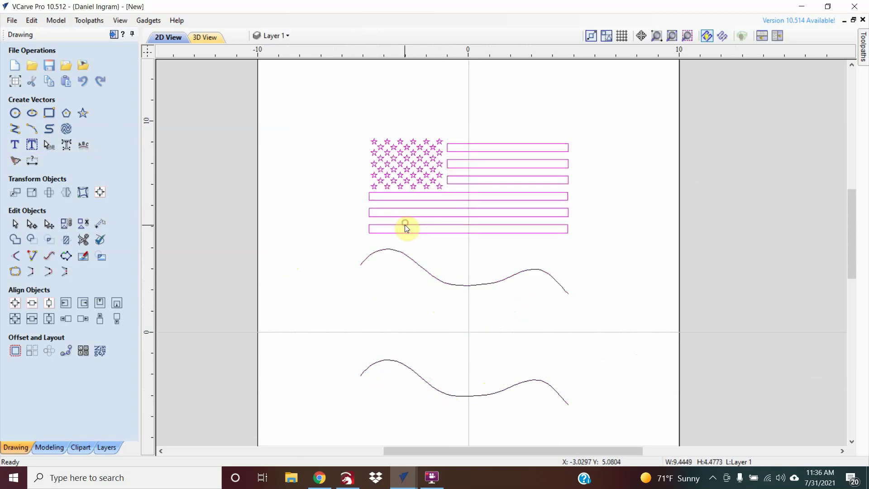
click(15, 229)
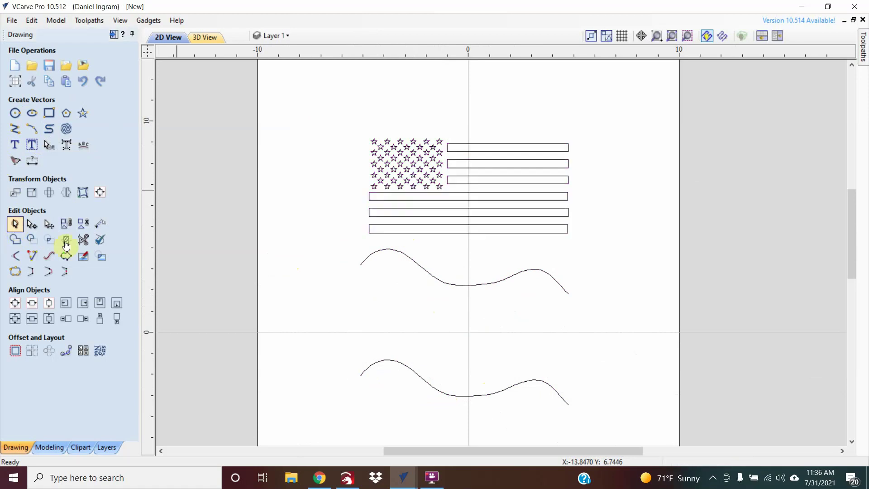
click(390, 225)
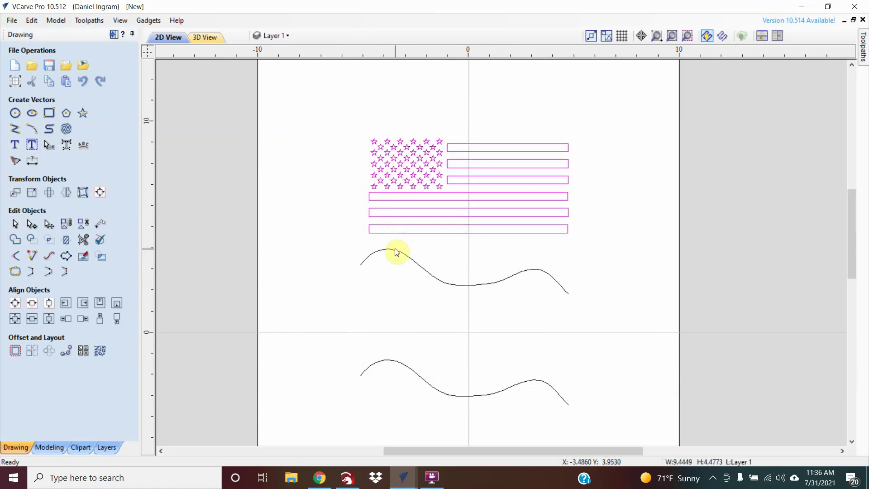
shift+click(388, 366)
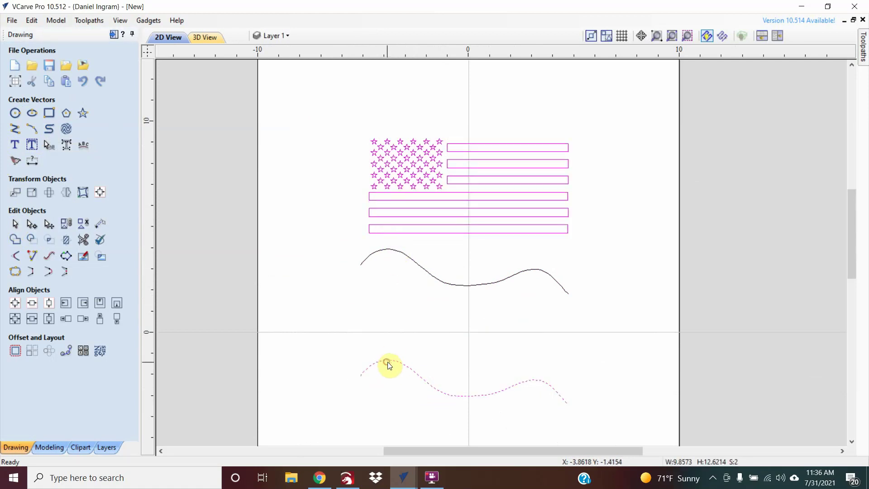
shift+click(465, 286)
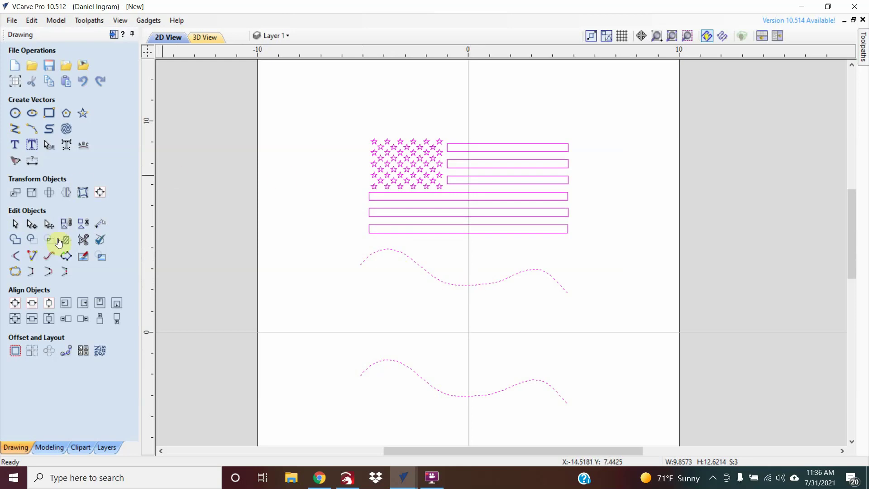
- Distort the flag Between Two Curves so it waves
click(80, 196)
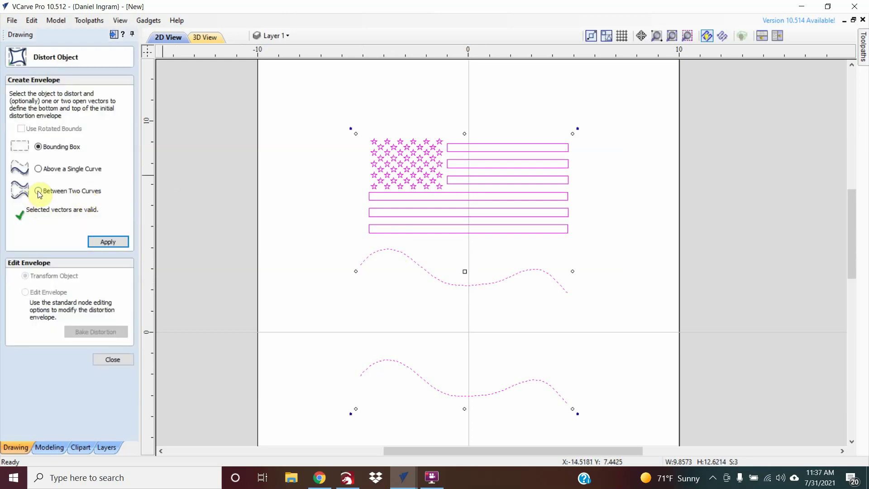
click(105, 242)
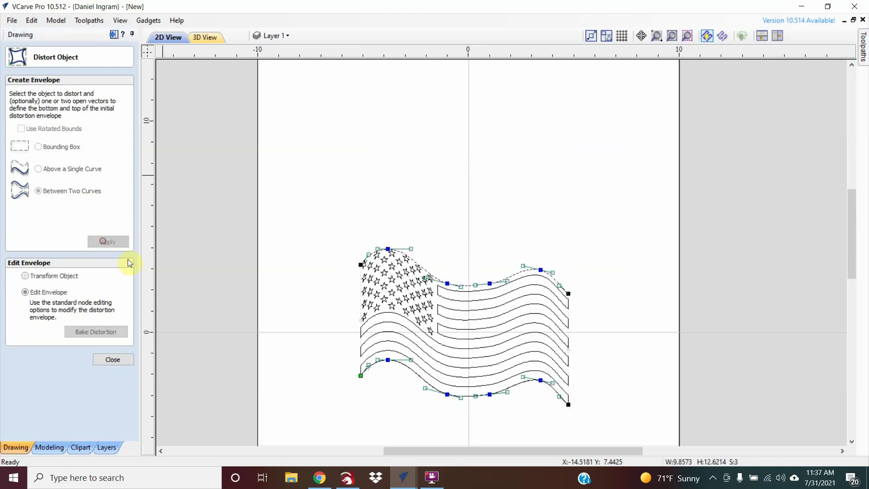
click(121, 359)
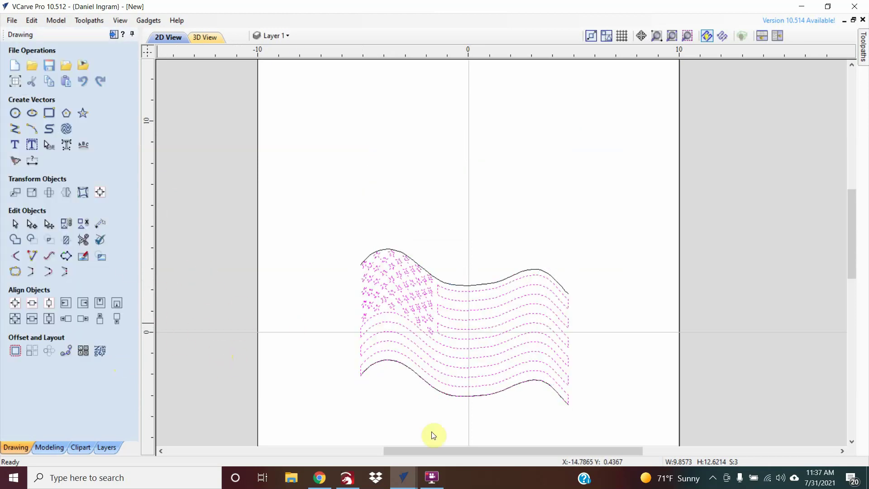
- Move the waving flag off to the right of the sheet and delete both wave curves
click(458, 345)
drag(463, 340, 766, 272)
drag(524, 411, 446, 243)
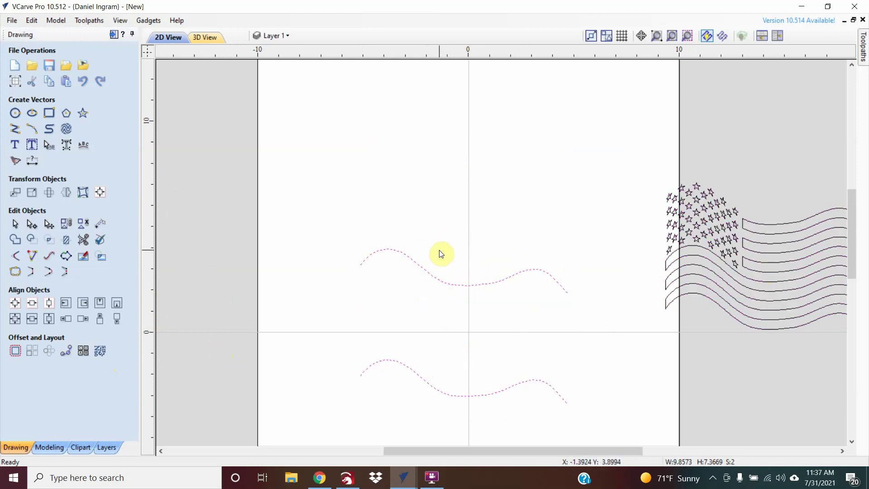
key(Delete)
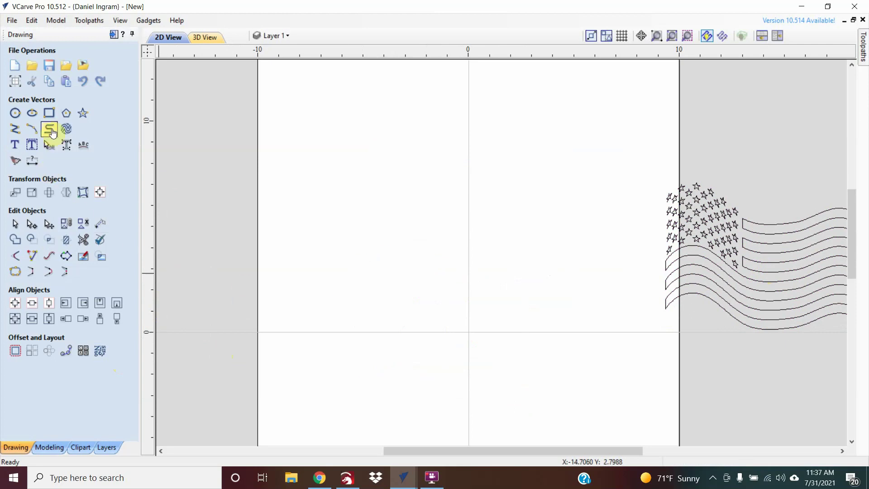
- Draw a tall 4 x 11.75 rectangle and a wide rectangle crossing it
click(49, 114)
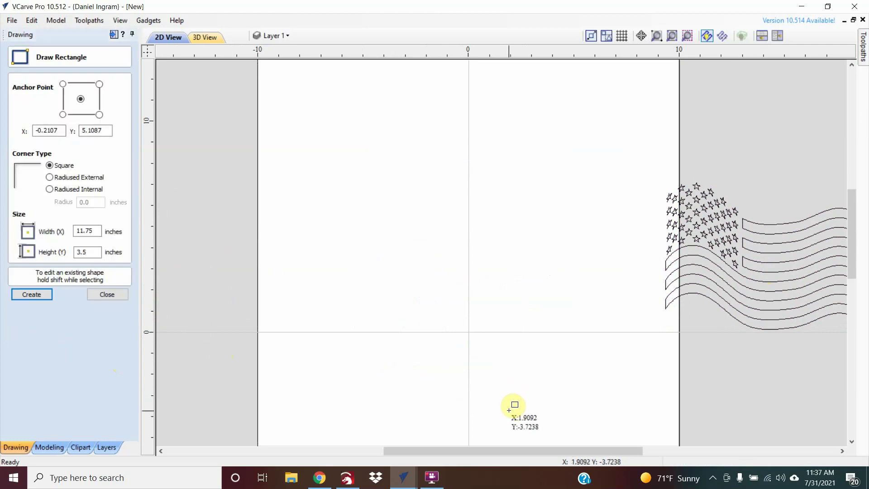
drag(482, 306, 428, 158)
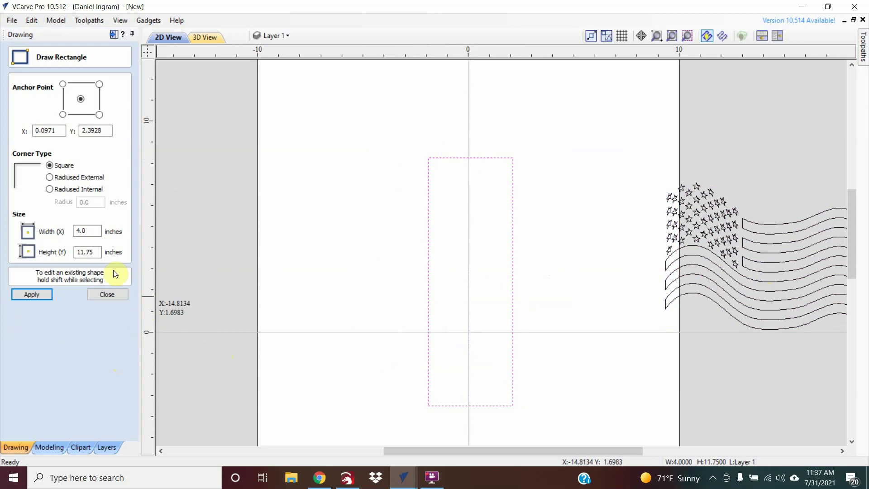
mouse_move(565, 270)
mouse_down()
mouse_move(409, 207)
mouse_move(370, 205)
mouse_up()
click(109, 295)
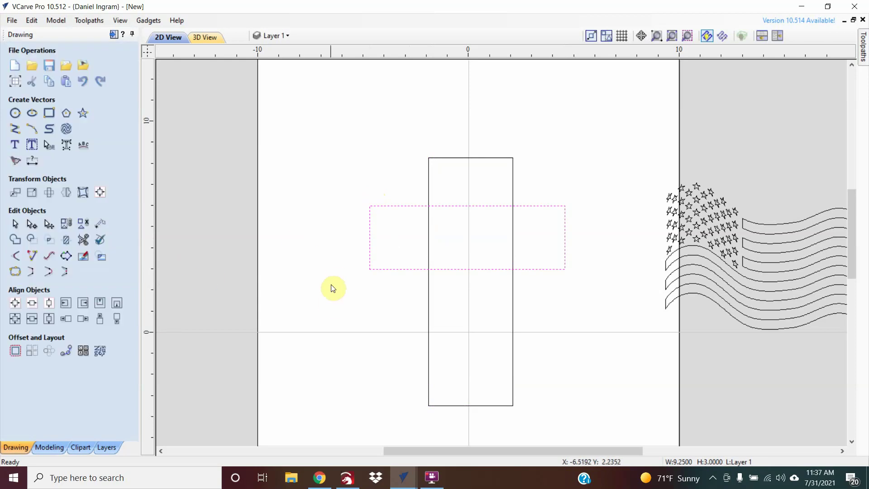
- Centre both rectangles horizontally on the material and weld them into one cross outline
click(32, 303)
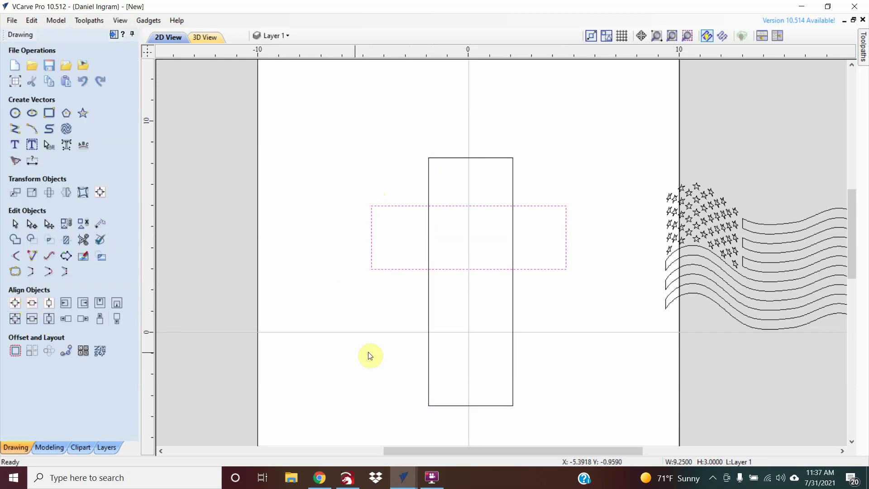
click(429, 315)
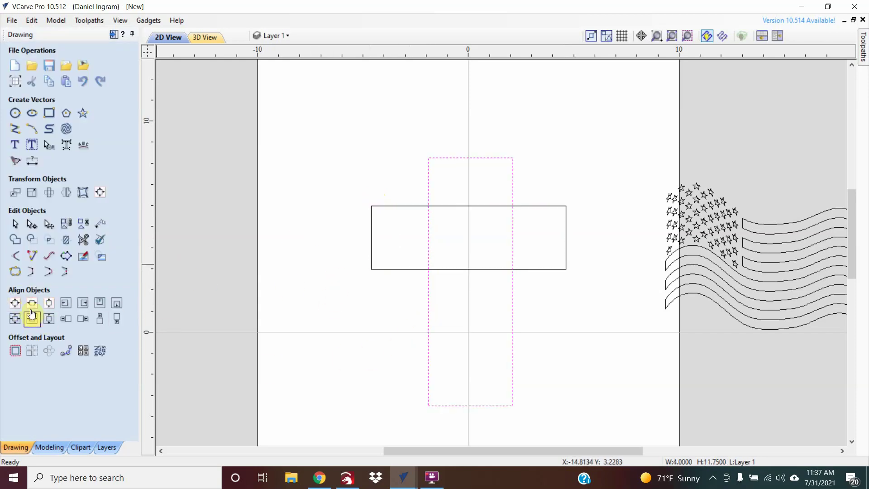
click(32, 316)
drag(557, 304, 498, 248)
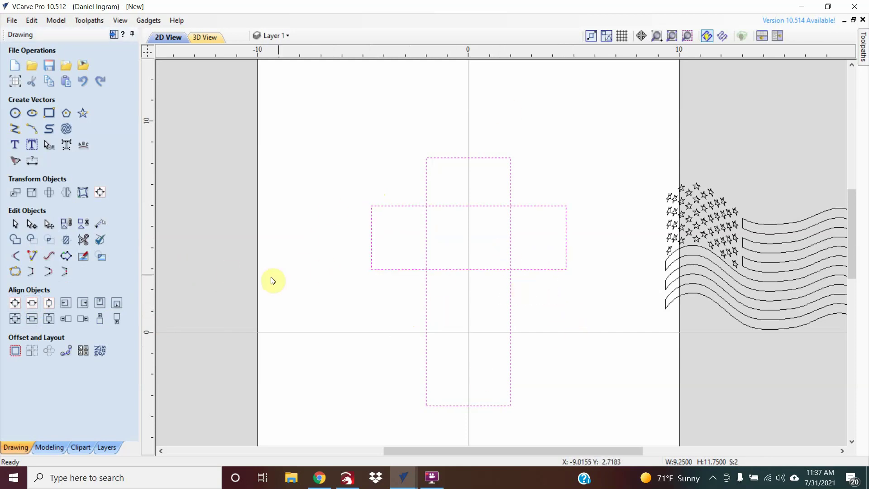
click(17, 243)
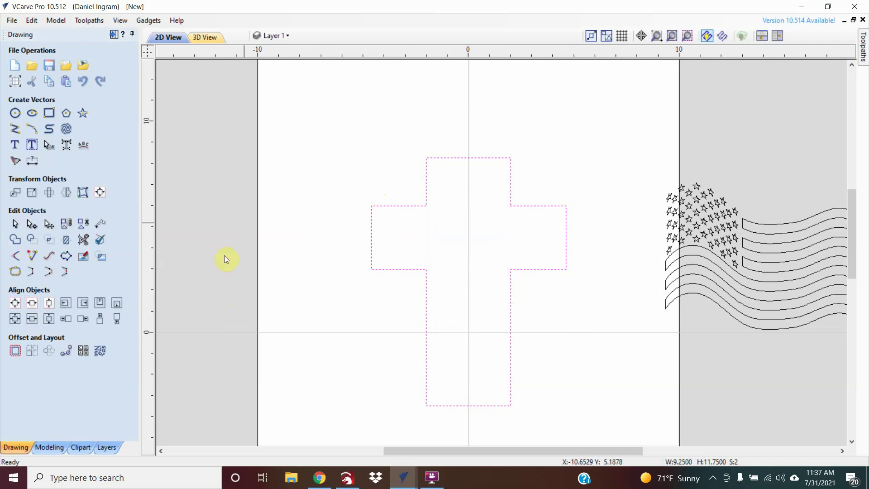
click(335, 325)
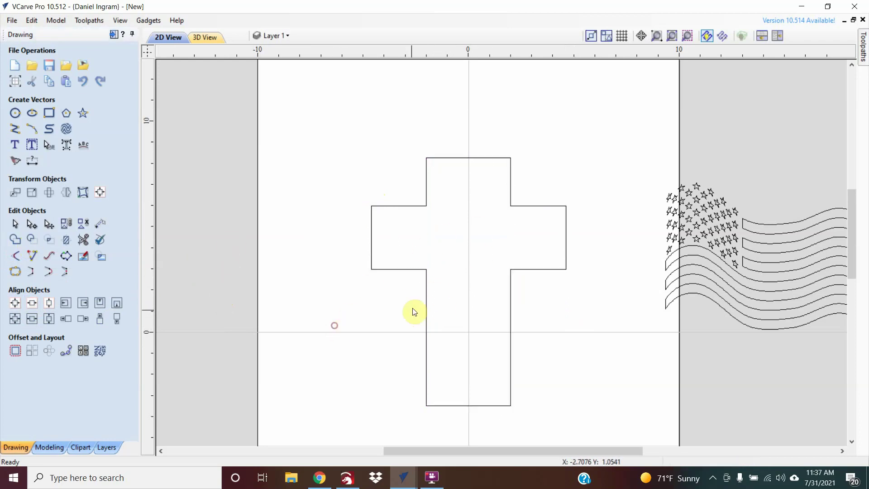
click(427, 289)
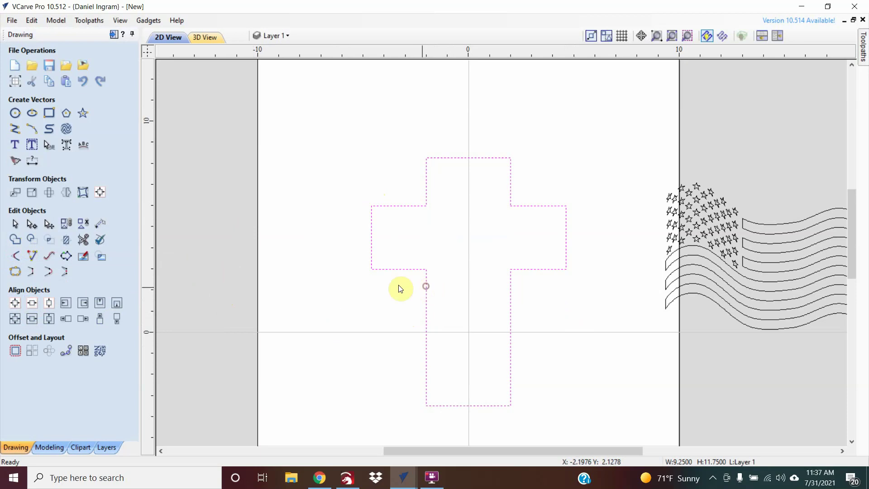
- Offset the cross outline 0.2 inch inwards
click(15, 352)
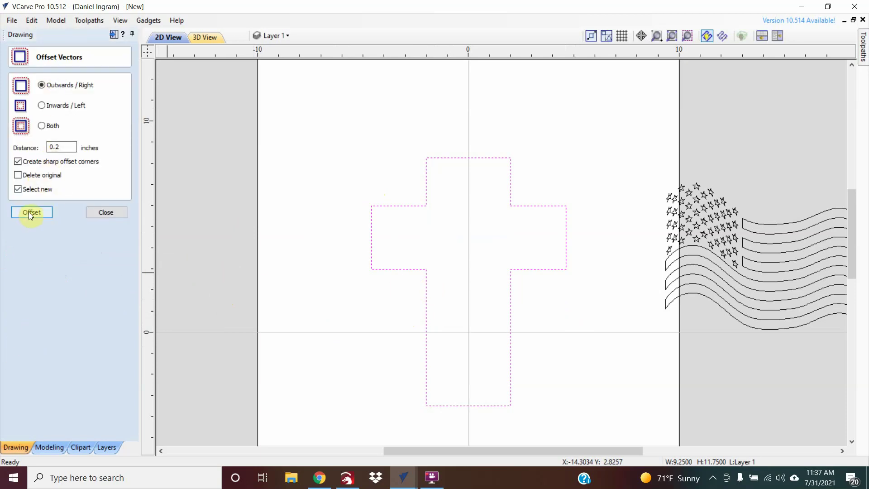
click(42, 105)
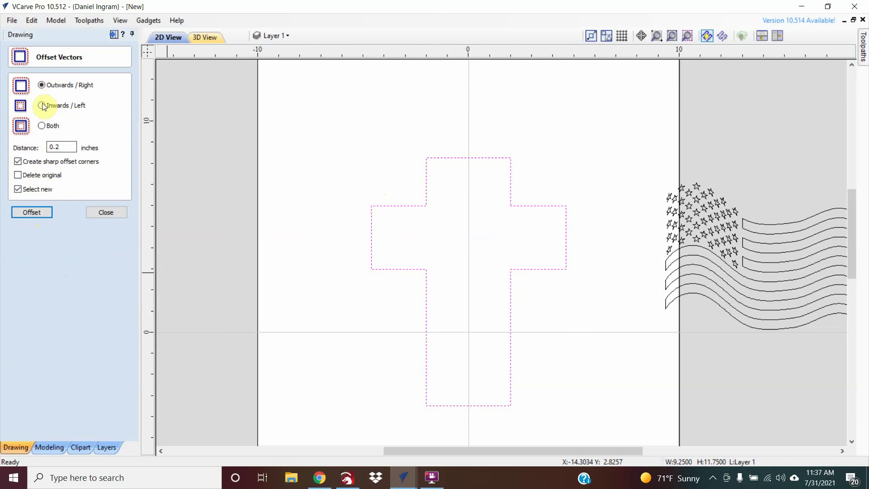
click(31, 212)
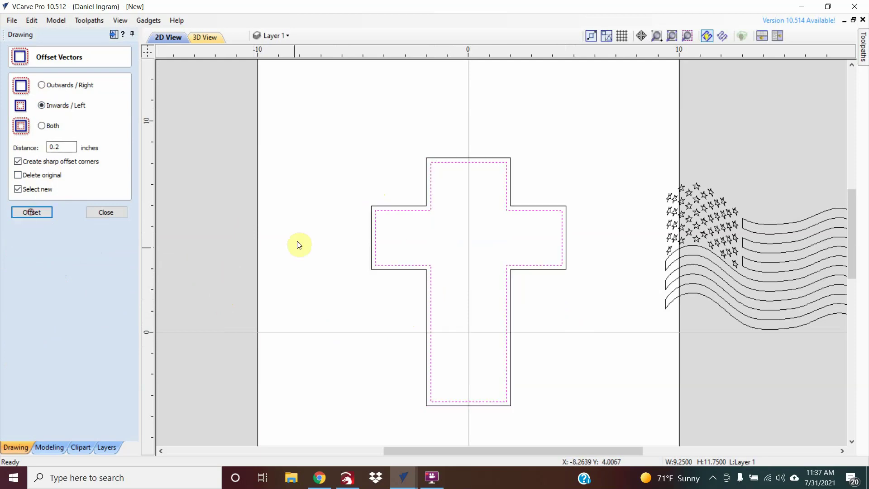
- Move and enlarge the flag over the cross, then select it with the inner cross outline for trimming
click(743, 275)
drag(777, 260, 468, 207)
drag(577, 291, 723, 462)
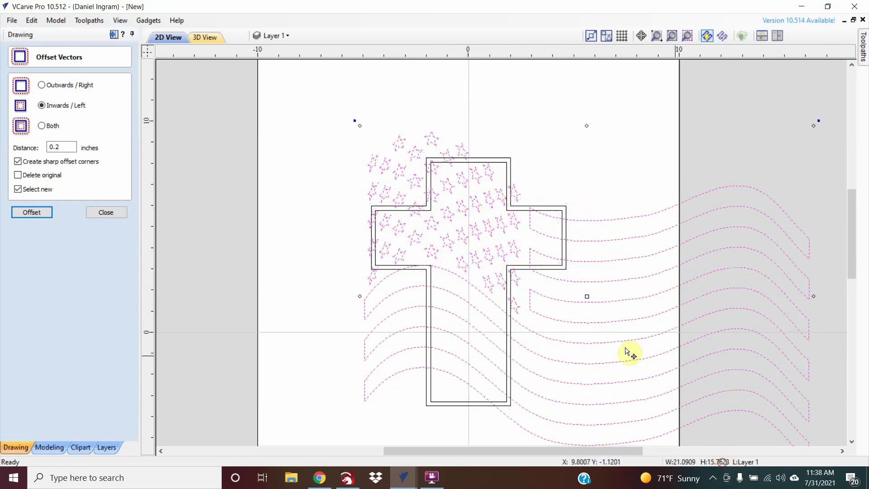
drag(588, 296, 541, 270)
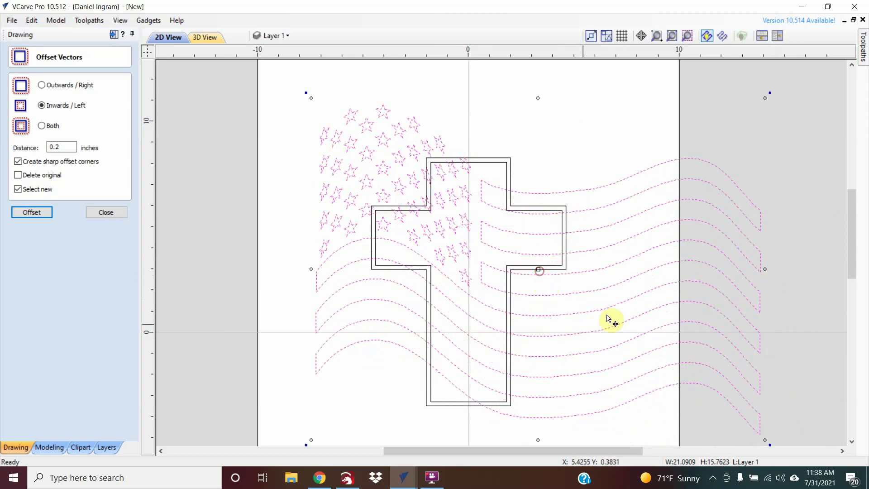
click(341, 386)
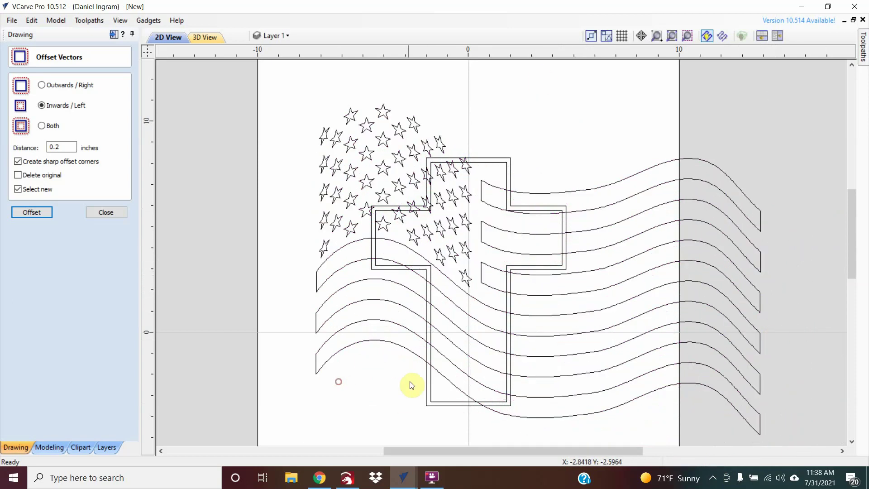
click(438, 371)
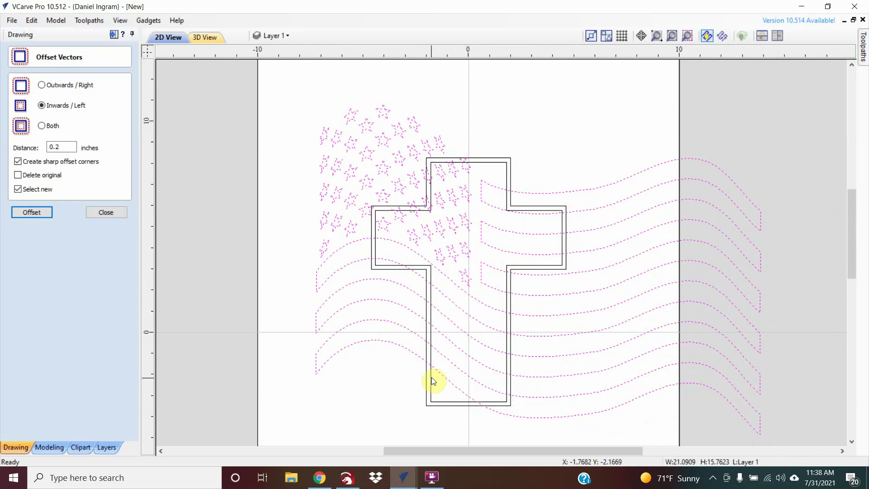
shift+click(432, 376)
click(105, 213)
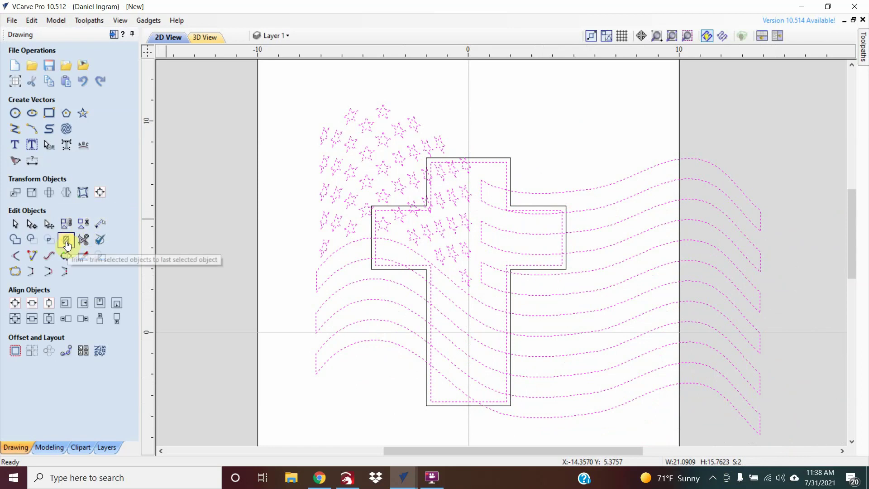
click(67, 240)
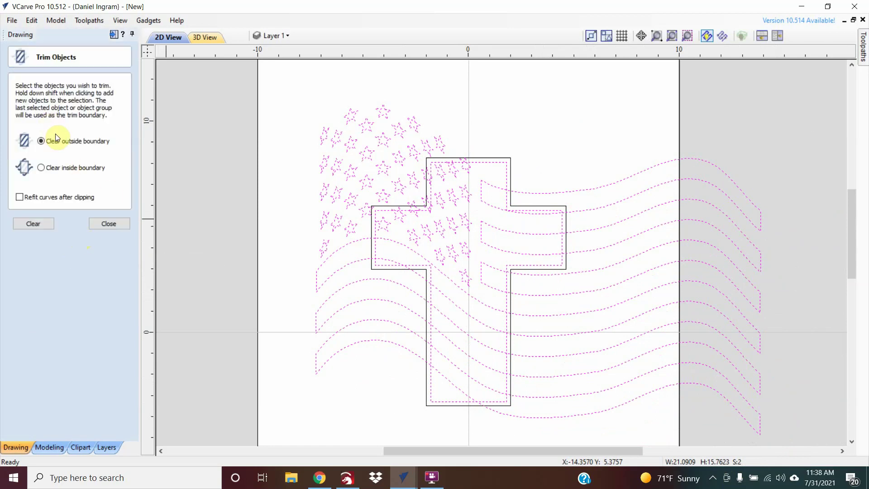
- Trim the flag to the cross outline, then undo the trim to restore the full flag
click(47, 224)
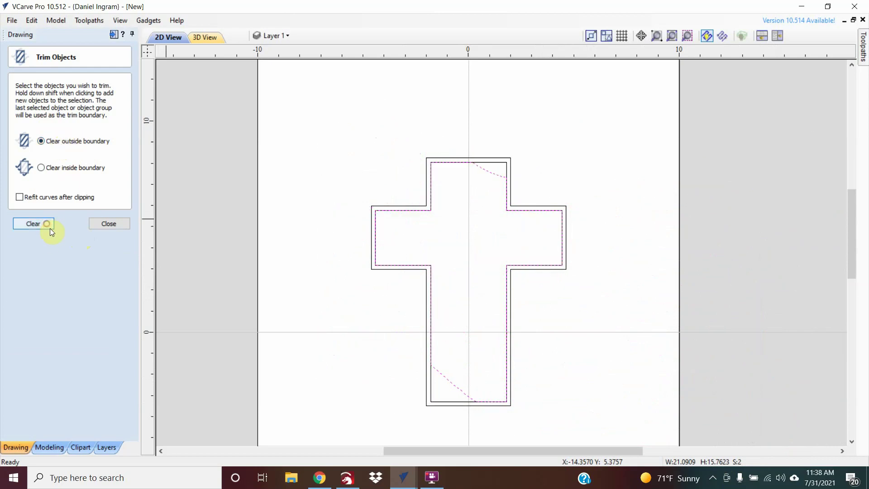
click(112, 223)
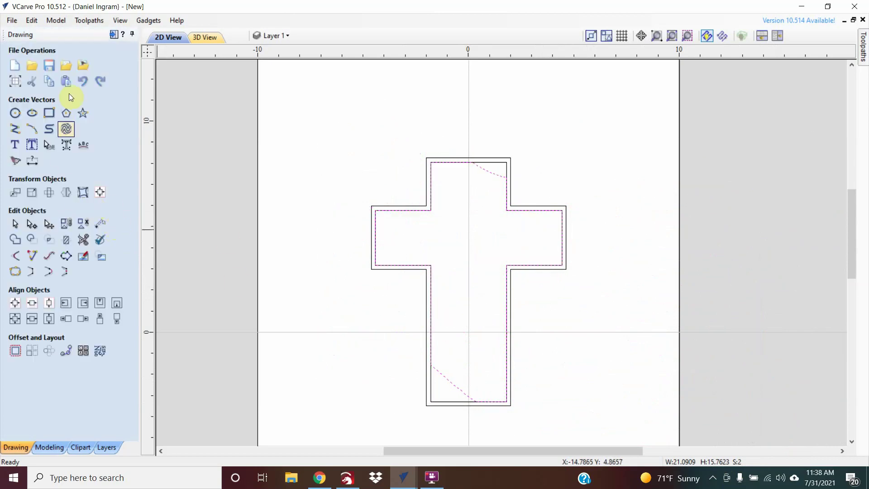
click(83, 81)
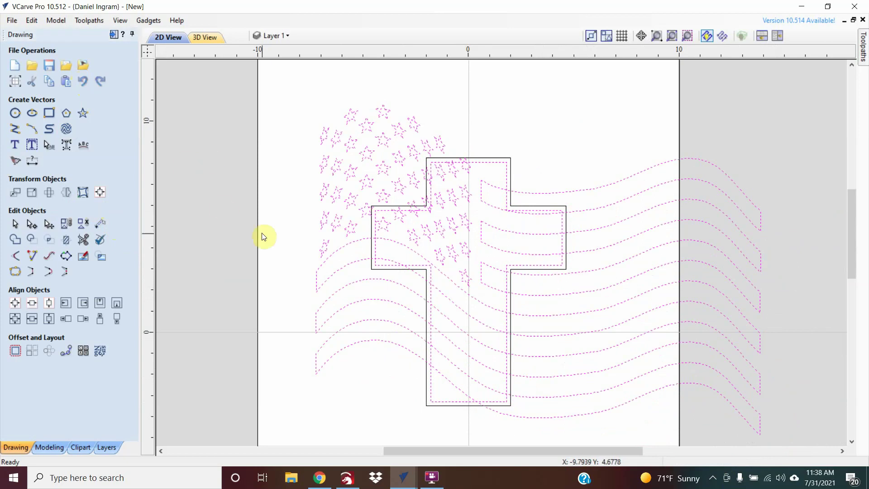
- Replace the flag vectors with a 0.001-inch inward offset, deleting the originals
click(254, 283)
click(355, 265)
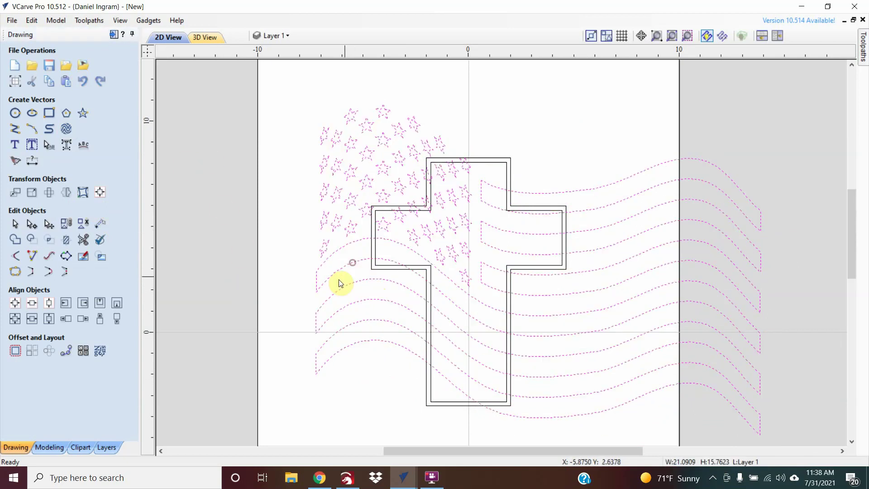
click(15, 350)
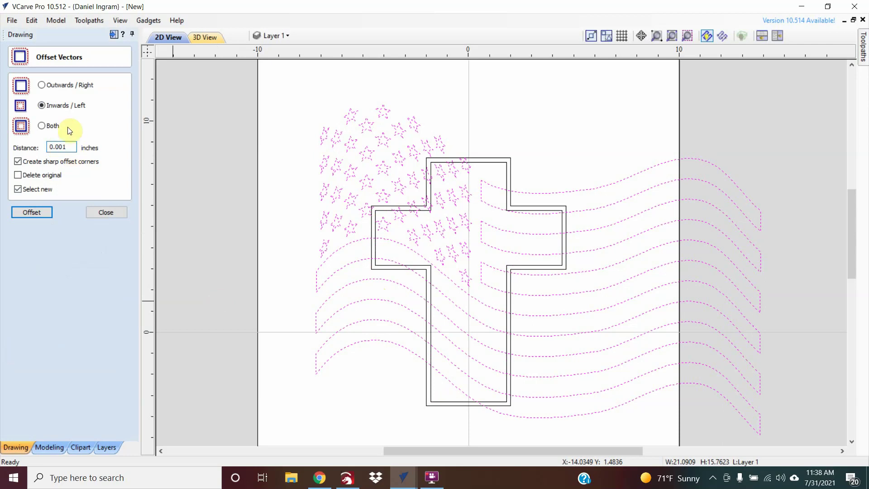
click(30, 213)
click(40, 211)
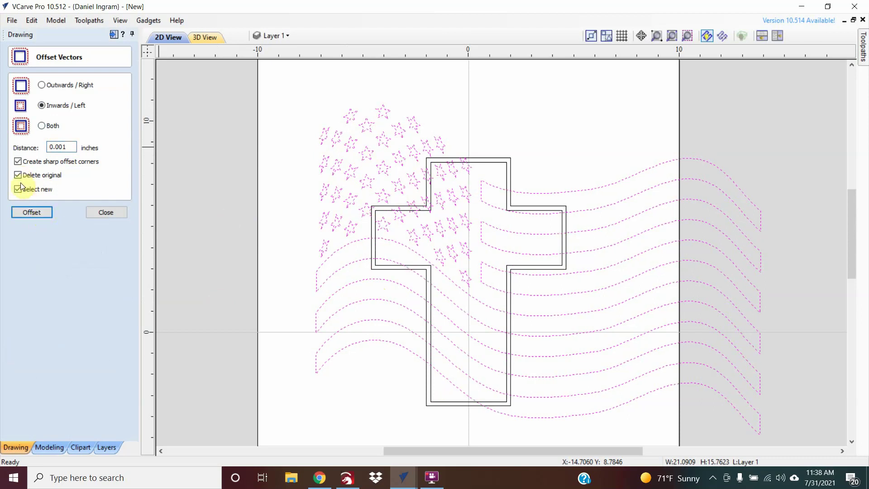
click(114, 213)
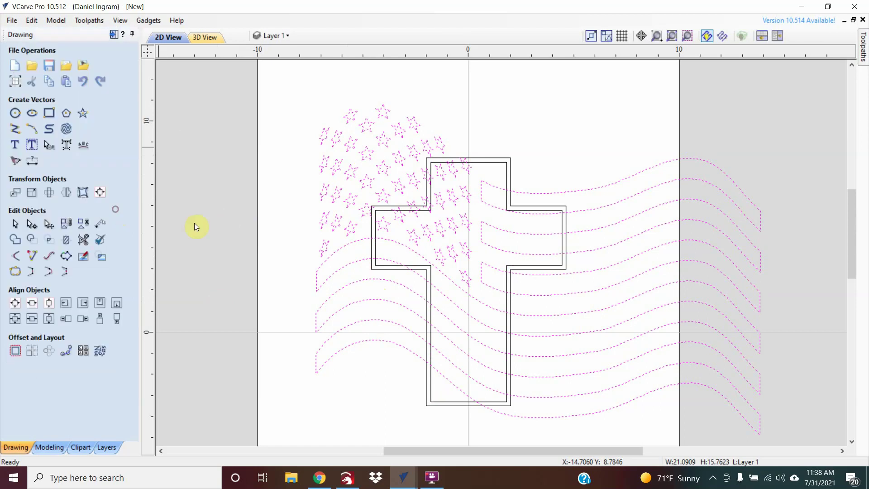
- Group the flag vectors and trim them to the inner cross outline
click(65, 225)
click(369, 268)
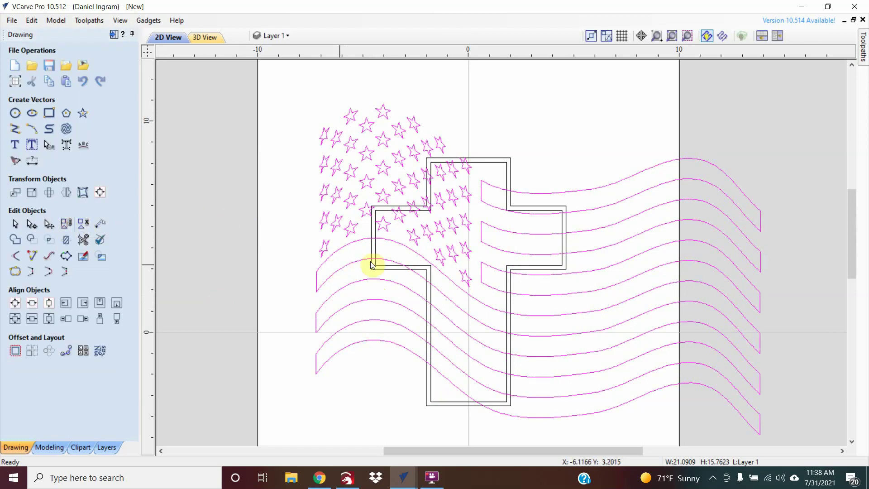
click(426, 265)
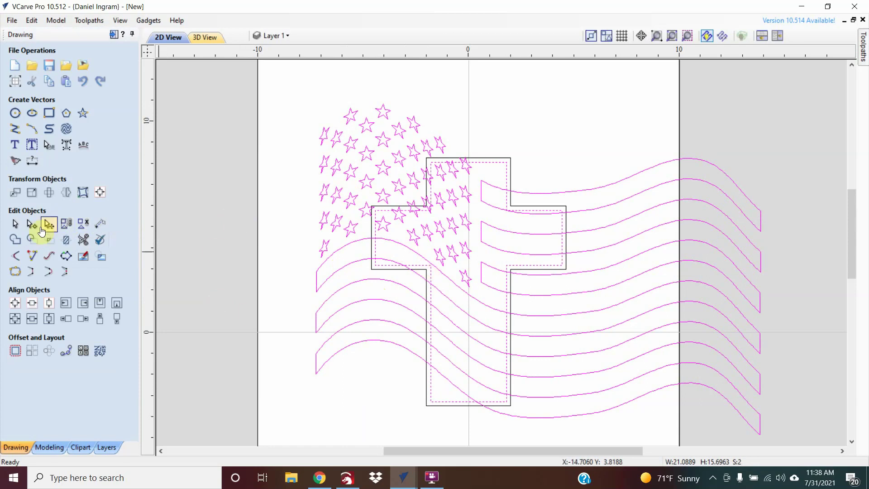
click(68, 244)
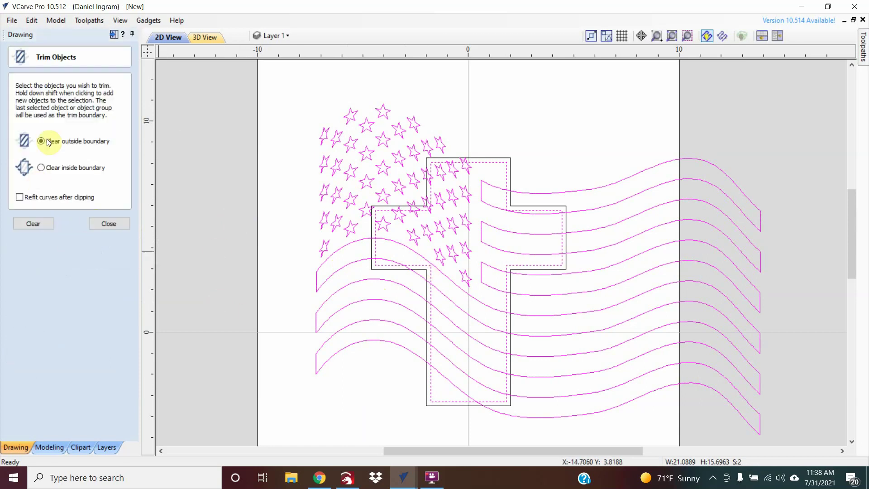
click(40, 225)
click(108, 225)
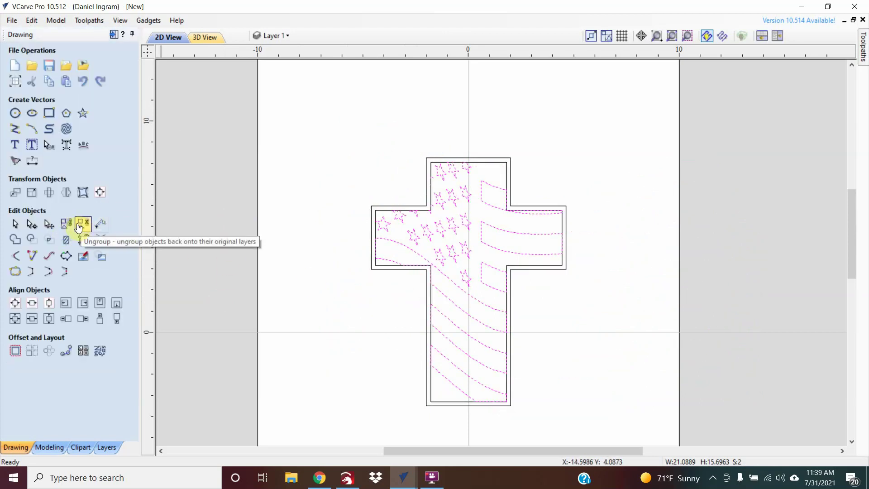
- Ungroup the trimmed flag, delete the inner cross outline, and select the outer cross outline
click(81, 227)
click(384, 317)
scroll(395, 303, up, 4)
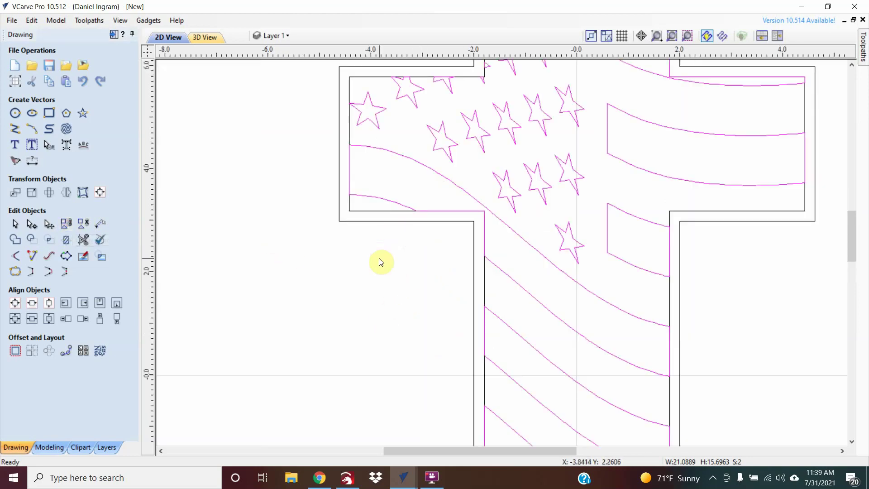
click(380, 258)
click(387, 212)
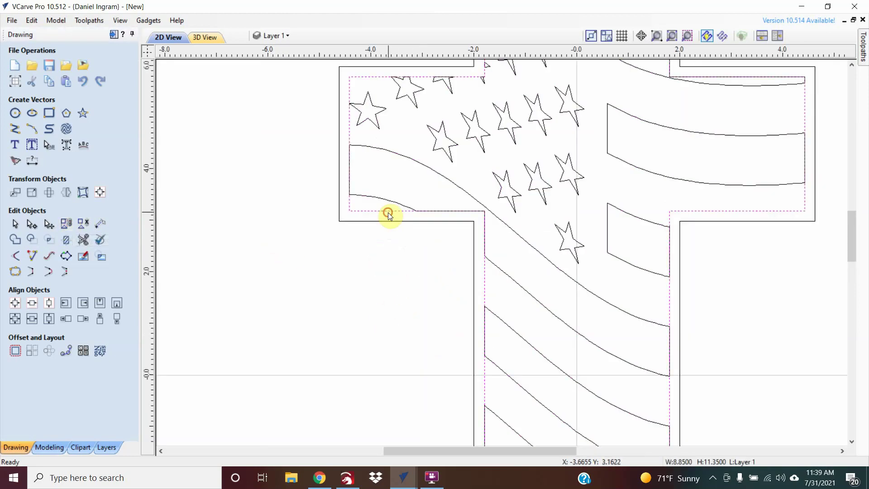
click(386, 255)
scroll(393, 247, down, 4)
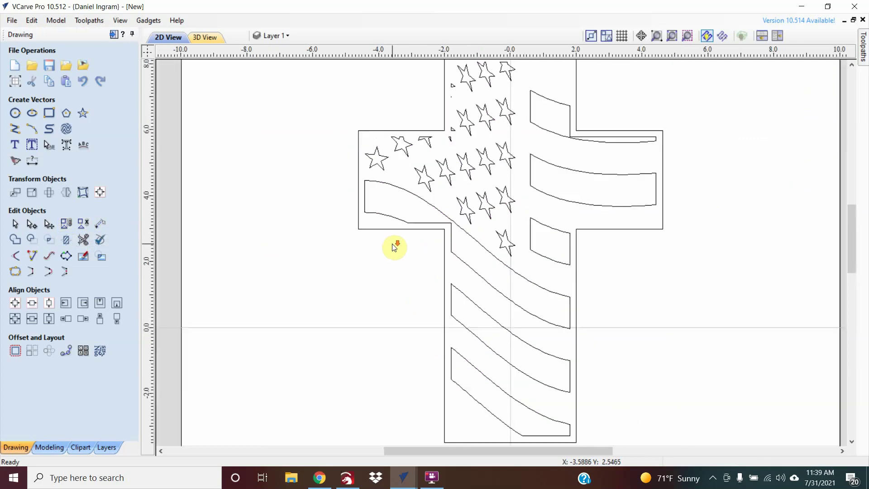
click(394, 234)
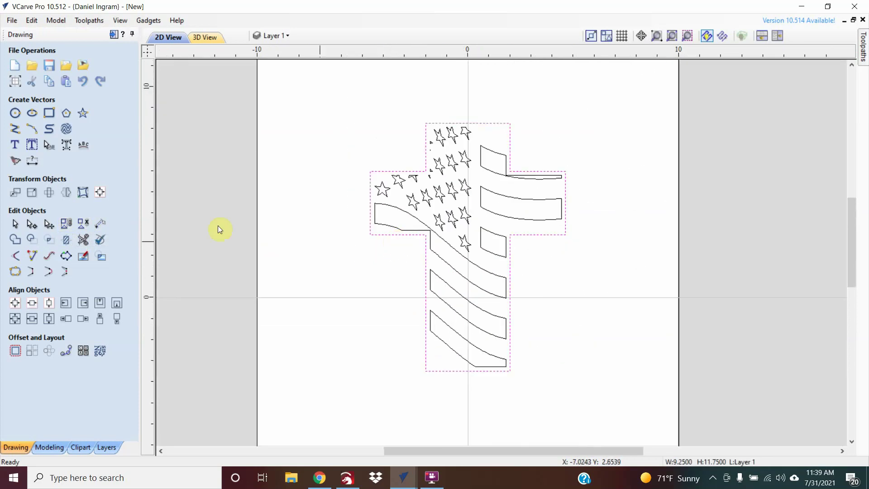
- Offset the cross outline 0.2 inch outwards as a border, then select the whole design
click(16, 351)
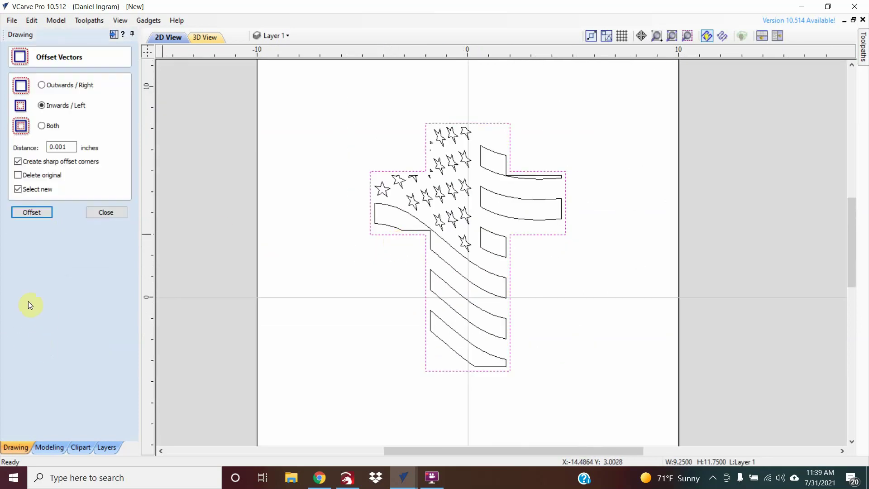
drag(70, 148, 58, 149)
text(2)
click(41, 85)
click(32, 213)
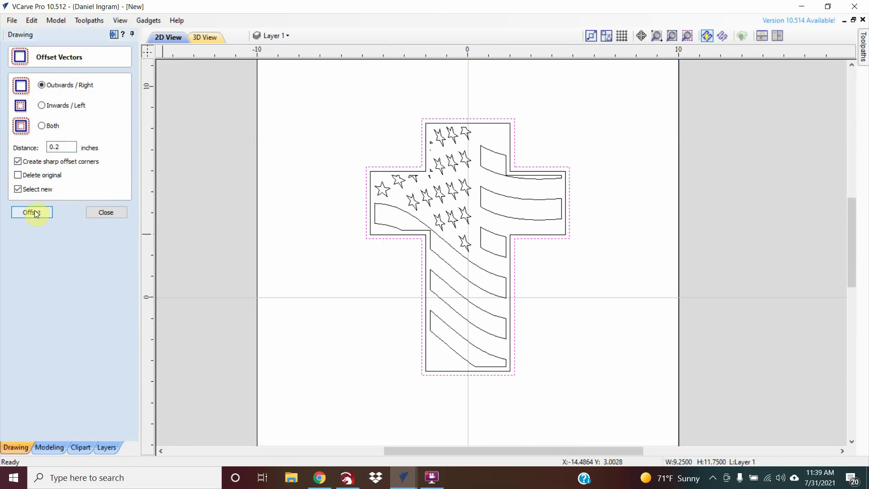
click(94, 211)
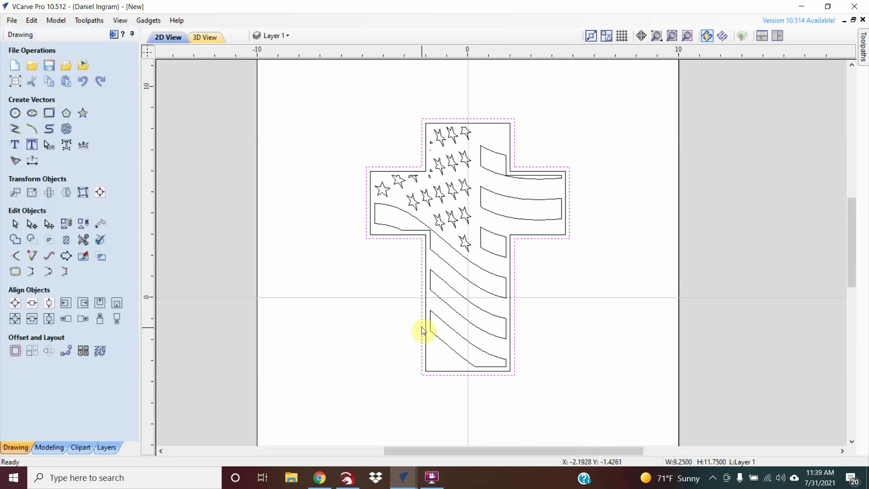
drag(622, 399, 349, 64)
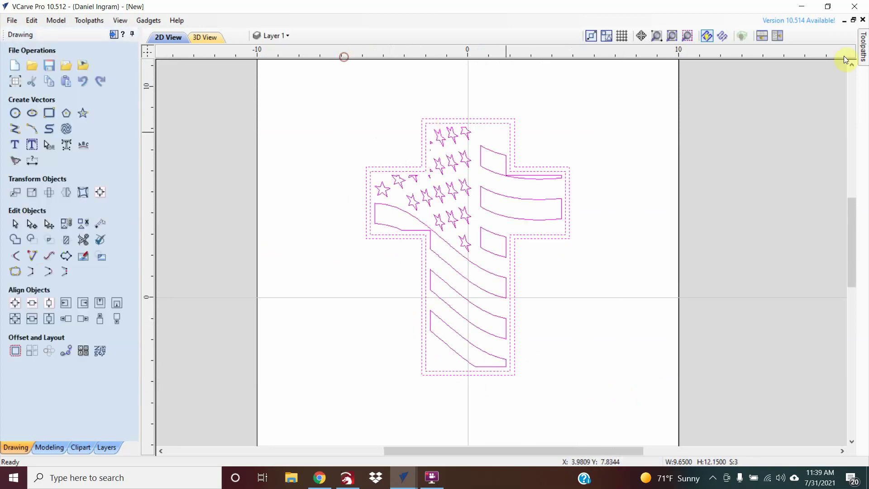
- Calculate a V-Carve toolpath with a 60° V-bit and 1/16-inch end mill clearance
click(865, 43)
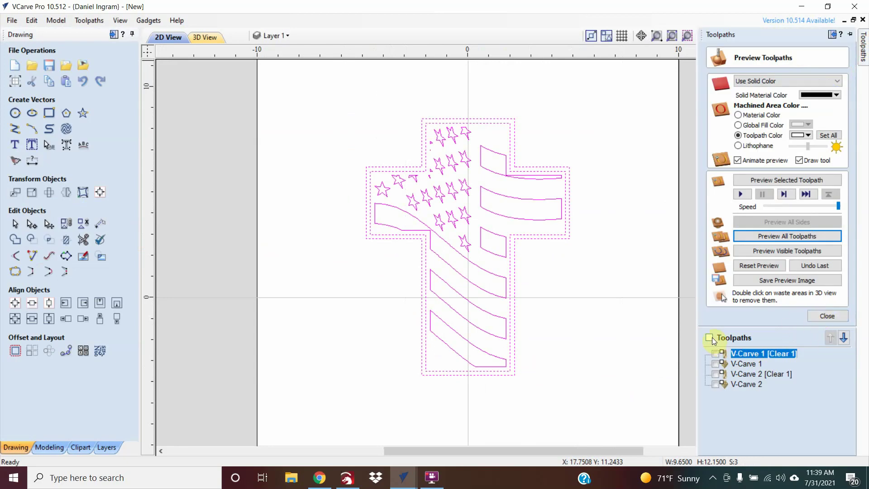
click(829, 315)
click(714, 133)
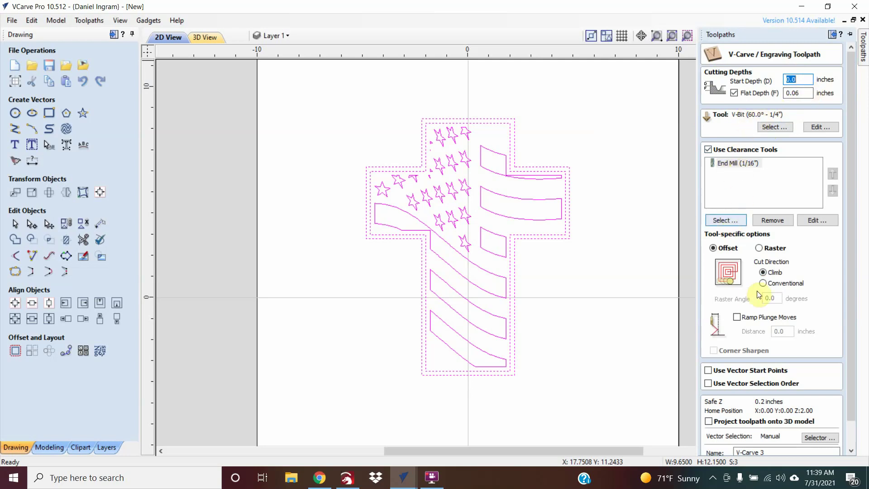
scroll(734, 294, down, 1)
click(726, 446)
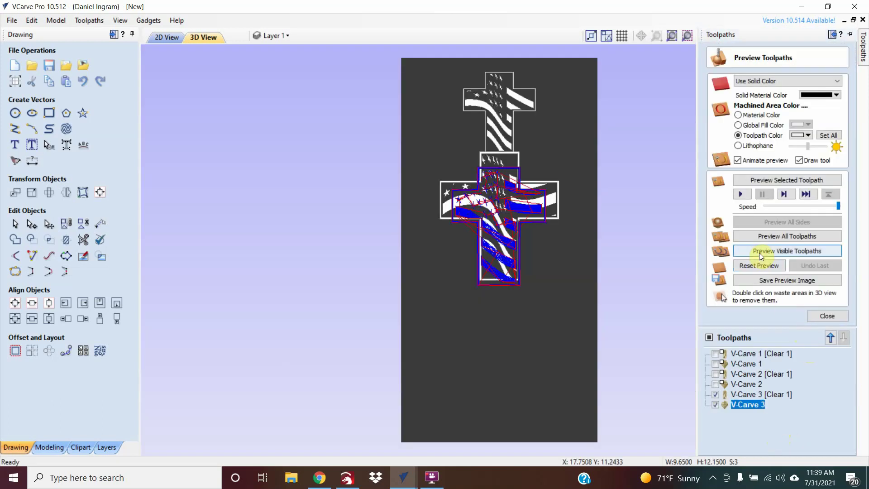
- Reset the 3D preview and re-simulate all visible toolpaths
click(762, 266)
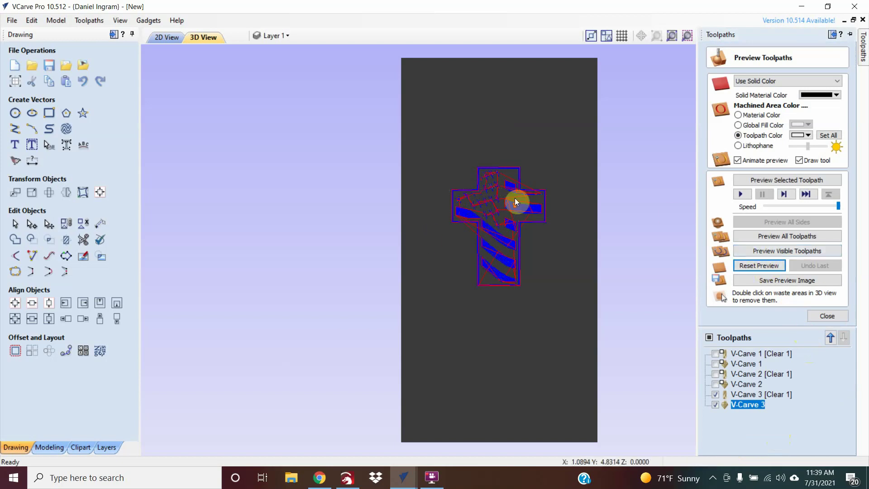
scroll(515, 197, up, 3)
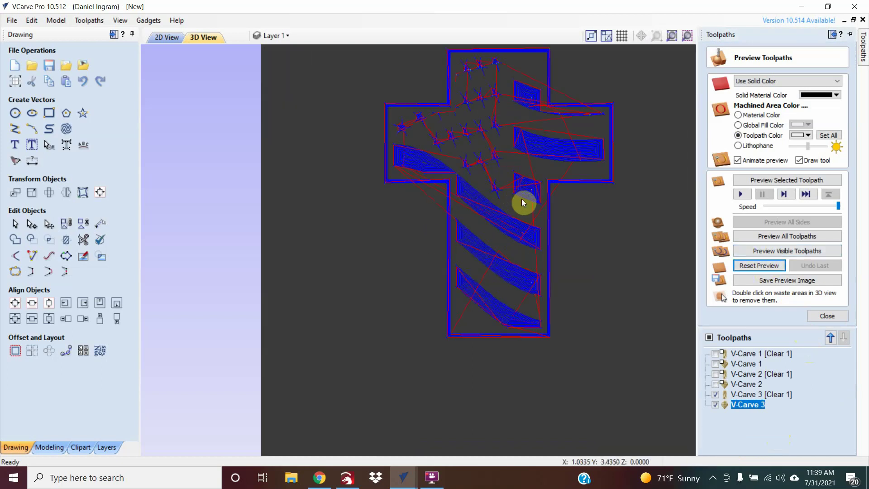
click(782, 251)
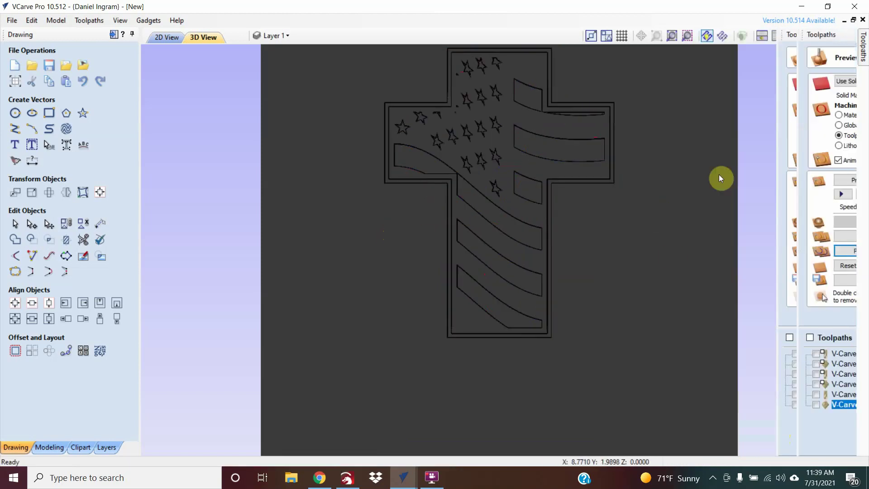
- Show all toolpaths carved in white, with the 3D view centred on the cross
mouse_move(863, 46)
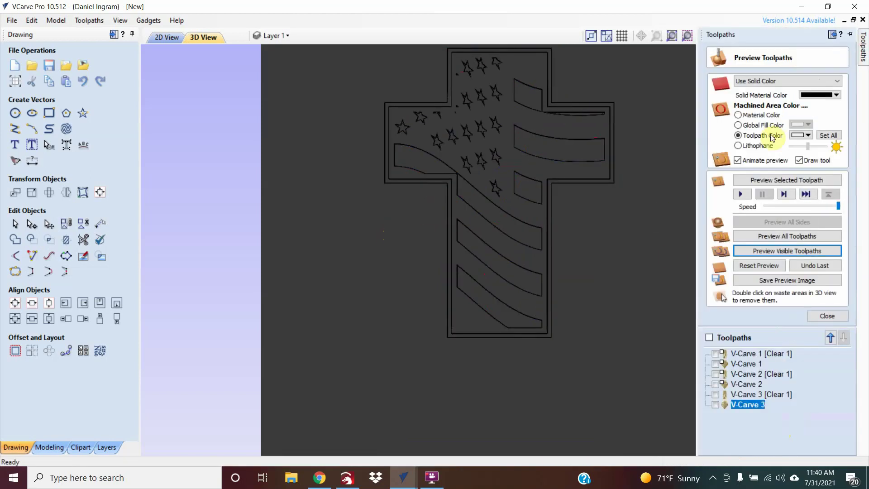
click(809, 134)
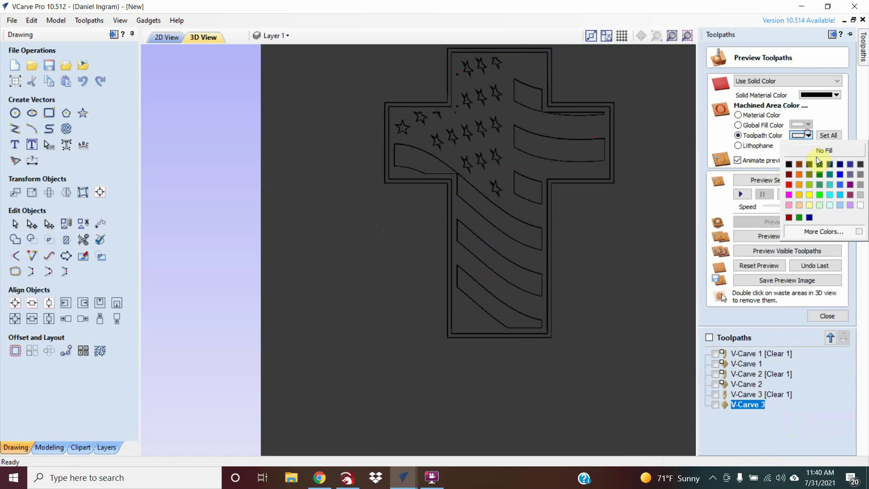
click(861, 206)
click(824, 135)
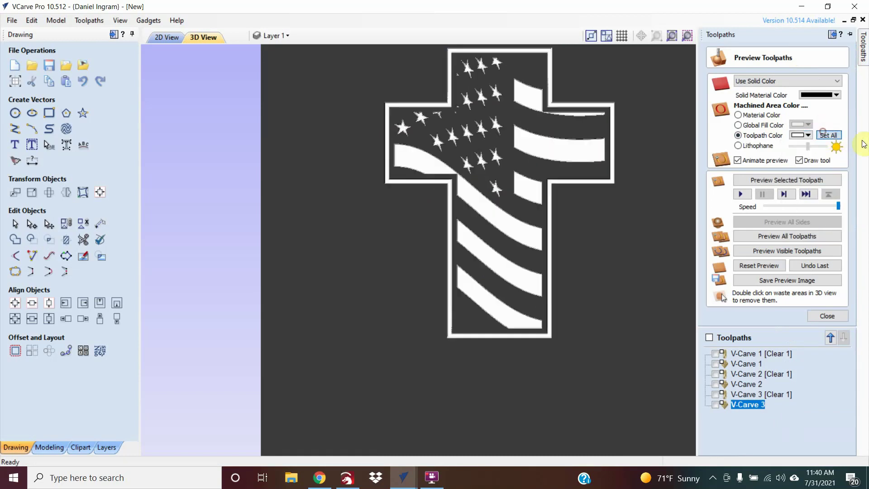
middle_drag(455, 152, 445, 194)
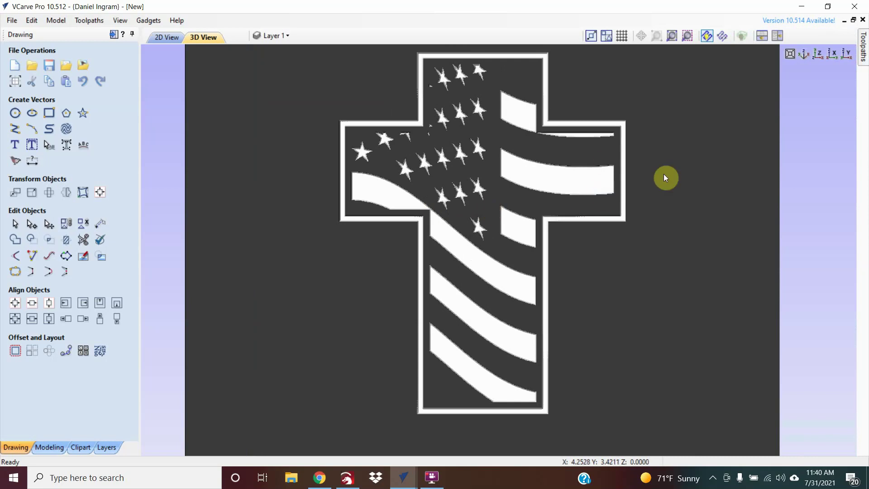
click(864, 43)
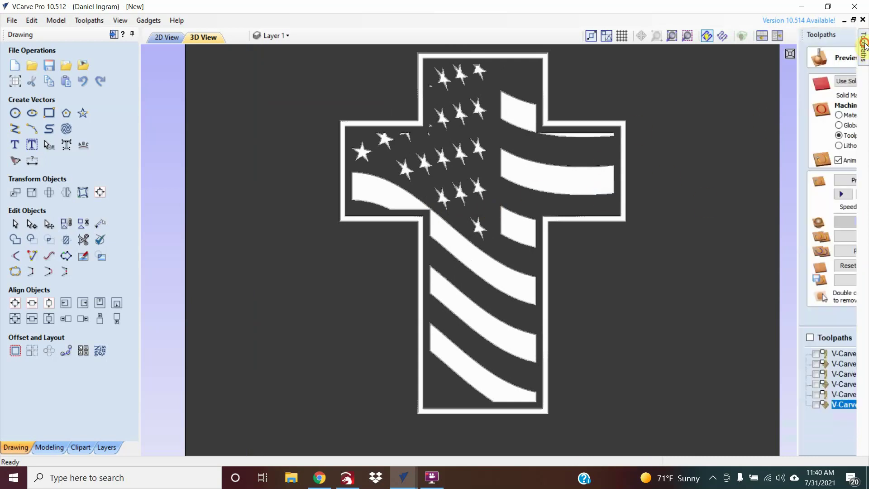